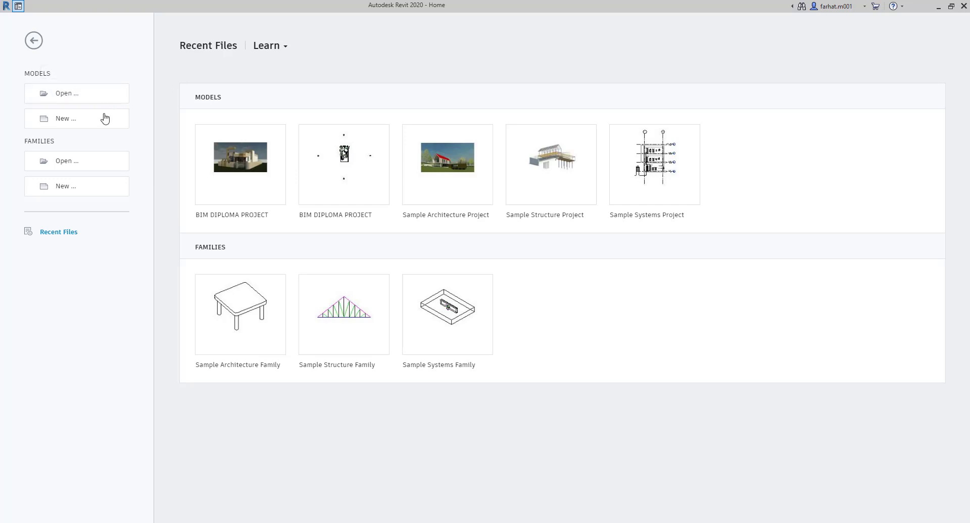
{"action": "left_click", "coordinate": [79, 121]}
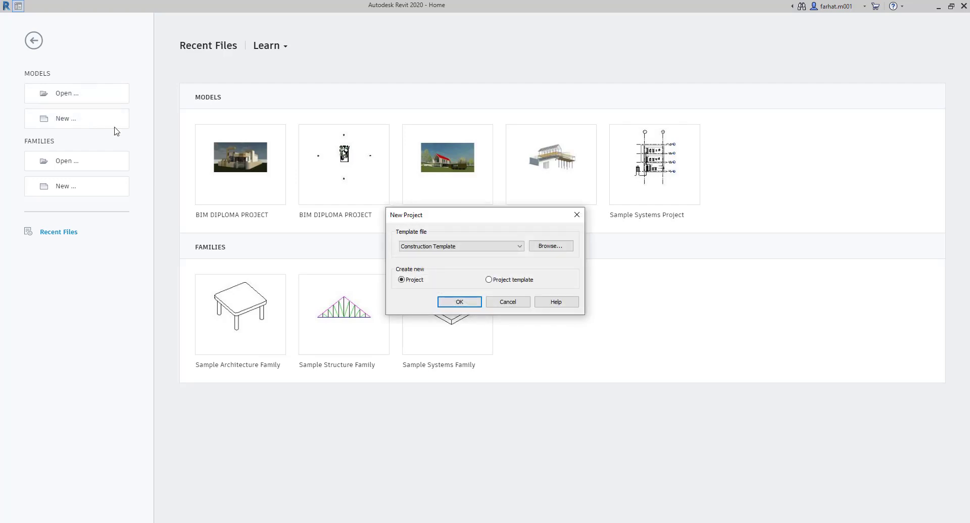
{"action": "left_click", "coordinate": [435, 248]}
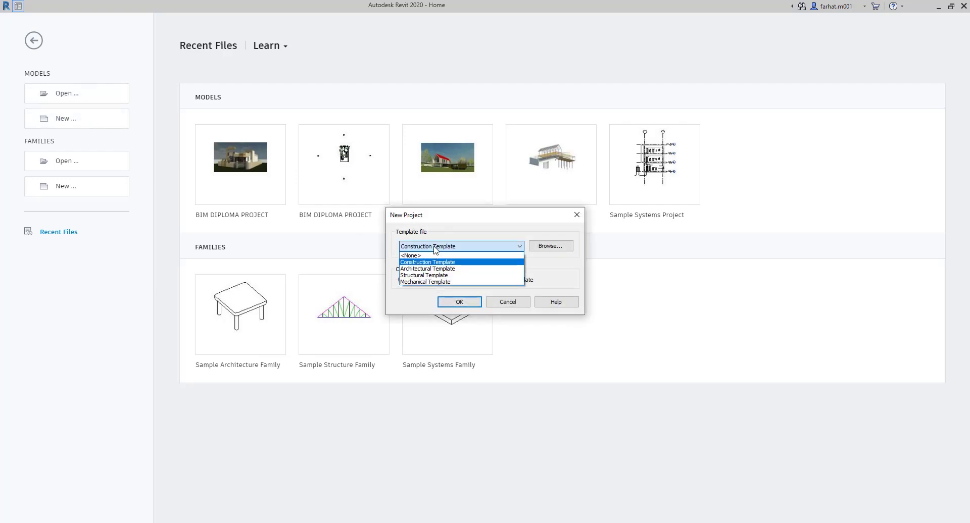
{"action": "left_click", "coordinate": [576, 214]}
{"action": "left_click", "coordinate": [577, 214]}
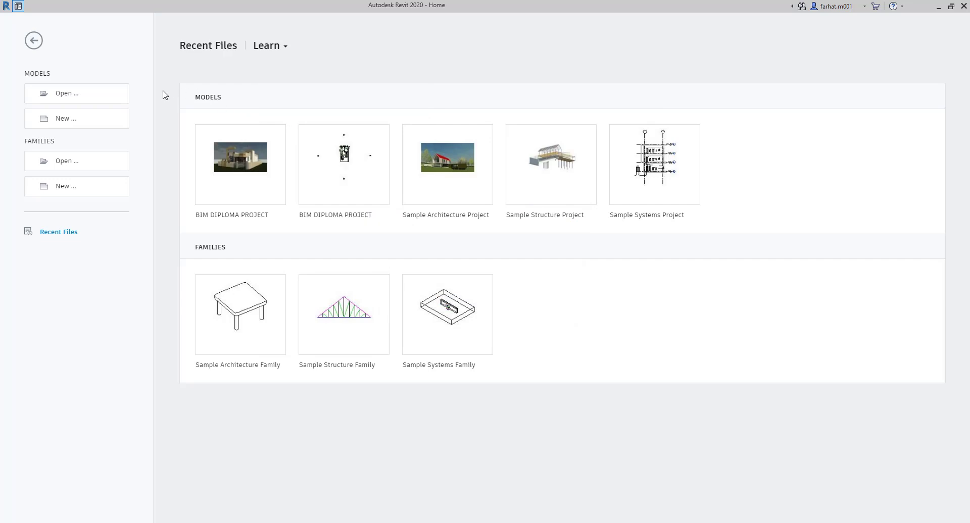
Create a new project from the Architectural Template.
{"action": "left_click", "coordinate": [81, 121]}
{"action": "left_click", "coordinate": [427, 247]}
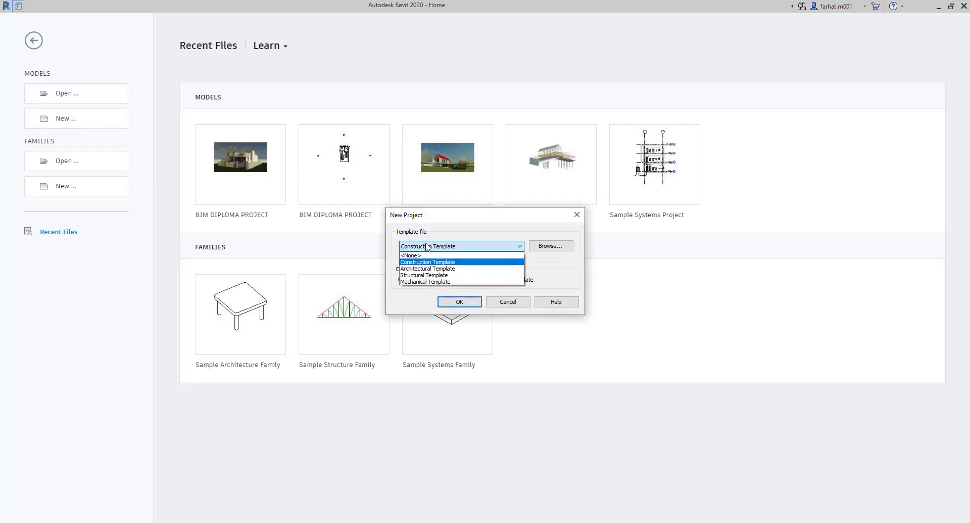
{"action": "left_click", "coordinate": [434, 269]}
{"action": "left_click", "coordinate": [459, 303]}
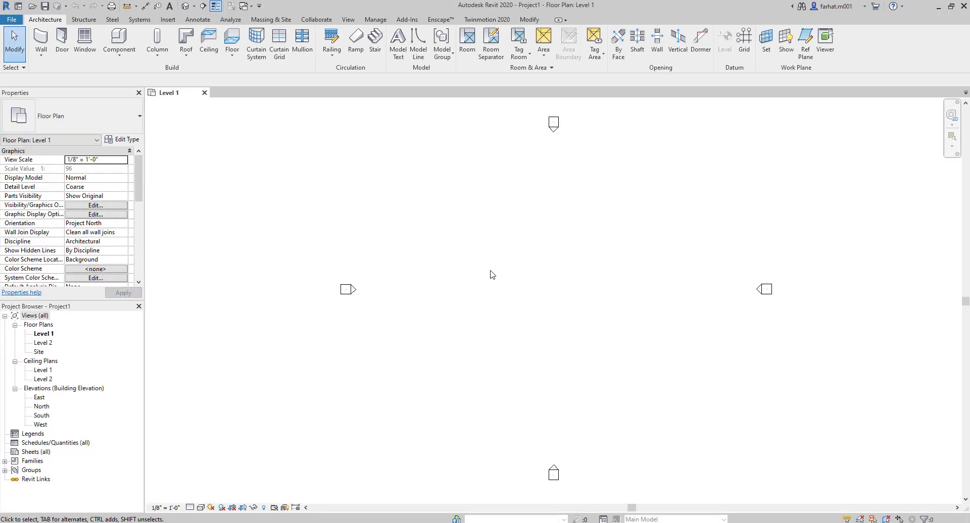
Import the floor plan image phpFE78zX.jpg from the desktop and place it between the elevation markers on Level 1.
{"action": "middle_click_drag", "start_coordinate": [482, 285], "coordinate": [433, 294]}
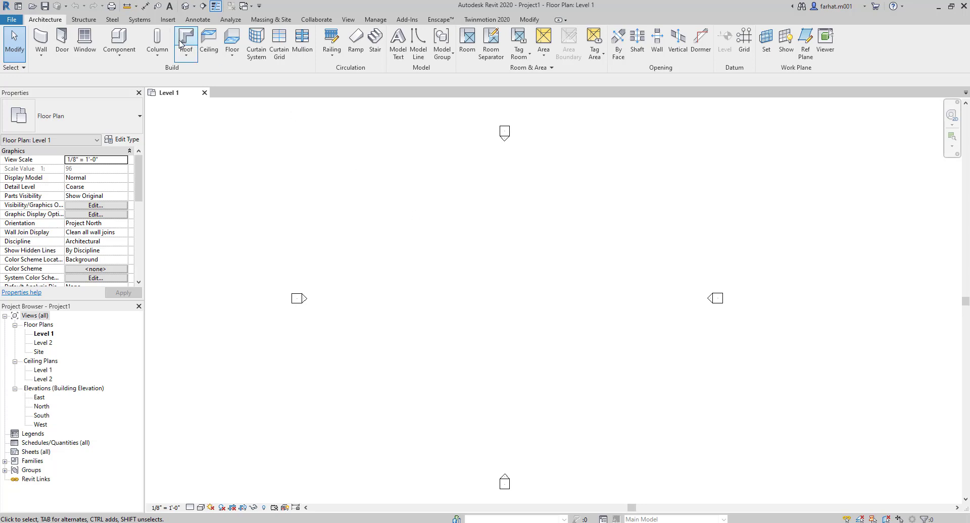
{"action": "left_click", "coordinate": [162, 20]}
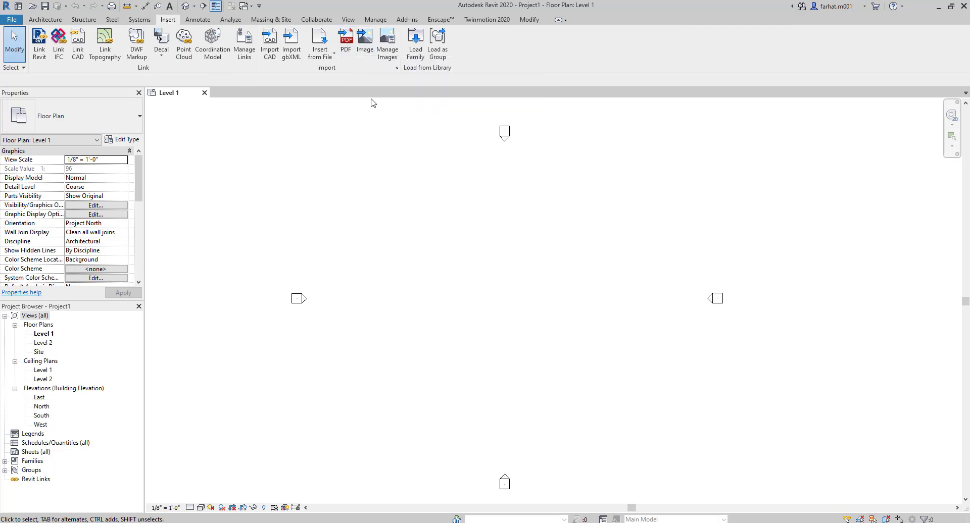
{"action": "left_click", "coordinate": [365, 41]}
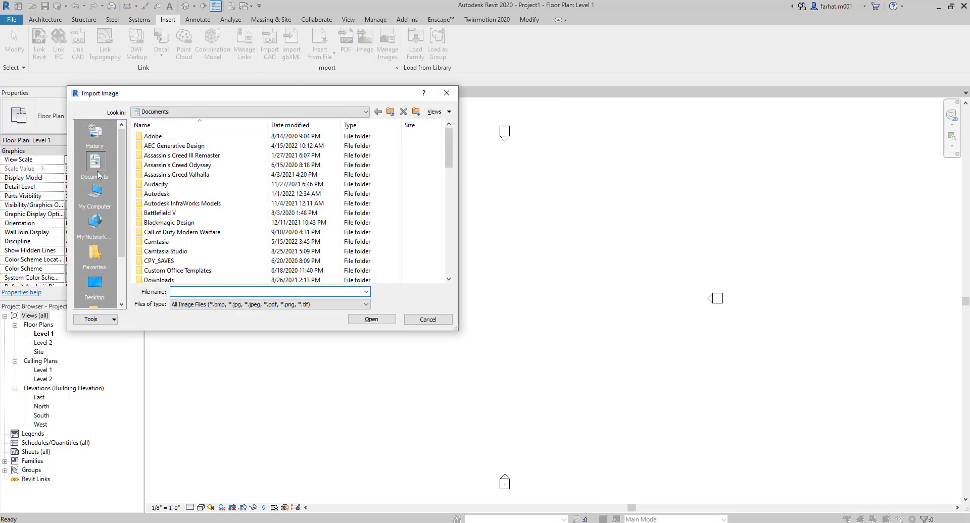
{"action": "left_click", "coordinate": [95, 284]}
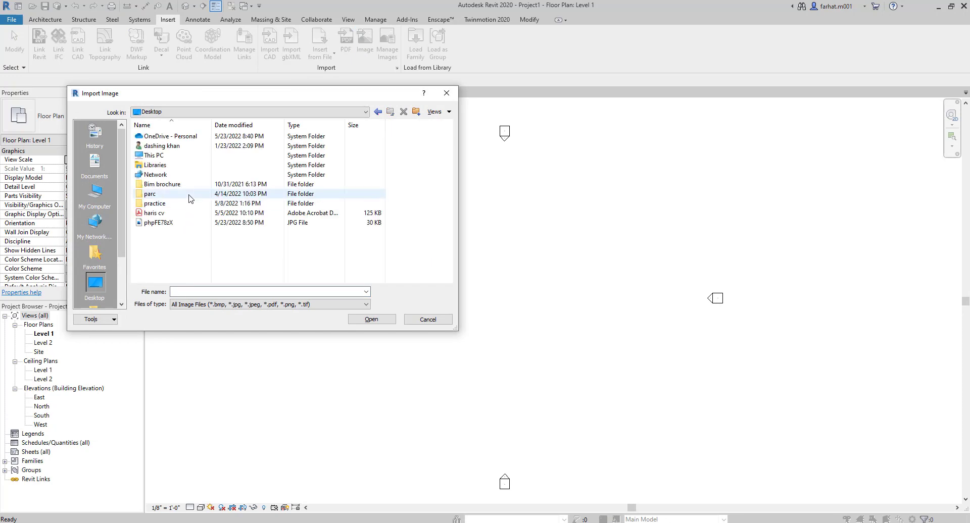
{"action": "left_click", "coordinate": [178, 223]}
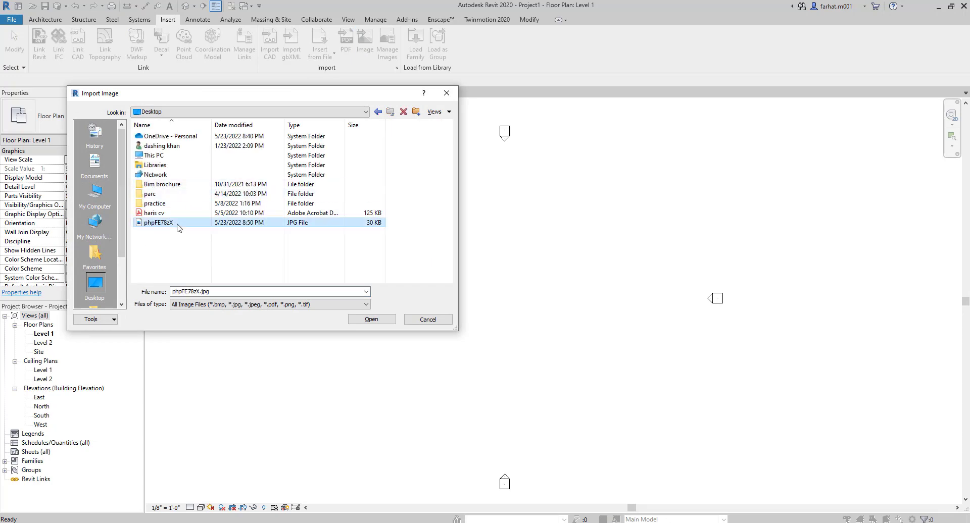
{"action": "double_click", "coordinate": [178, 225]}
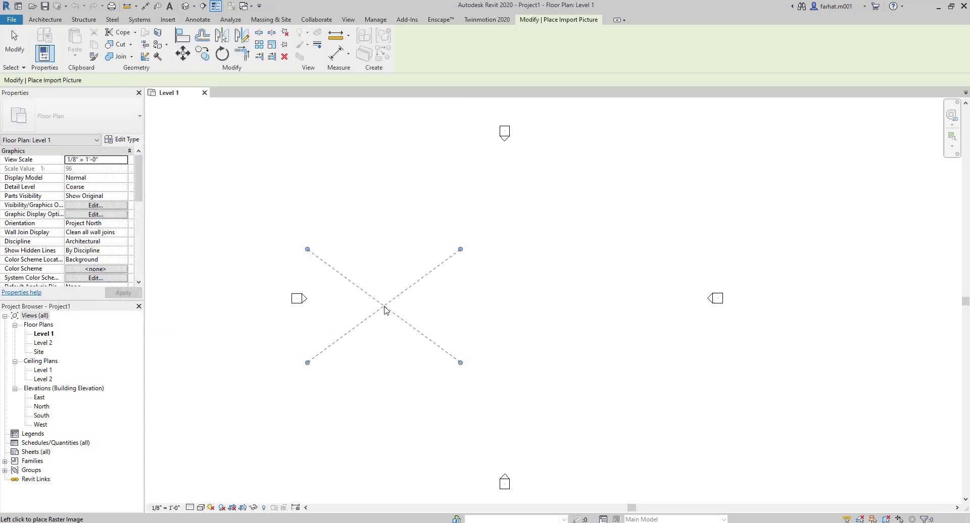
{"action": "left_click", "coordinate": [489, 298]}
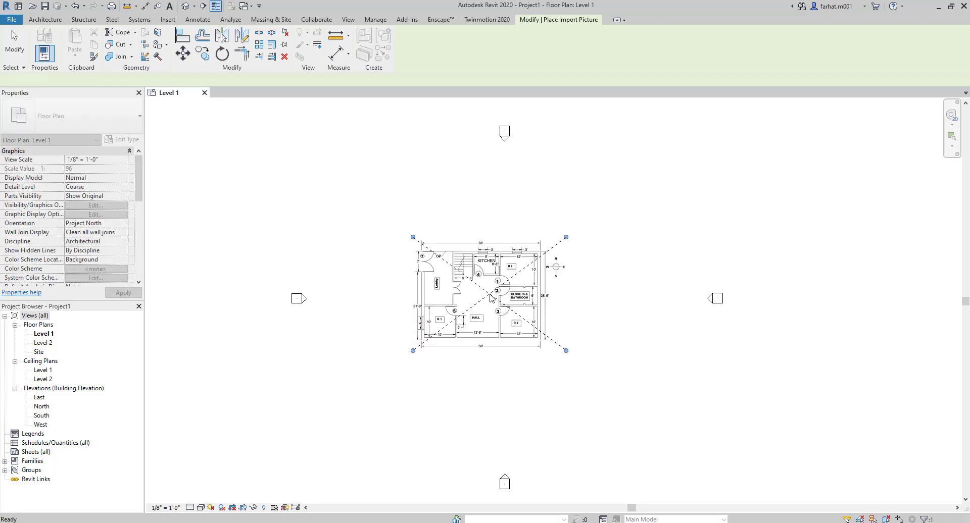
{"action": "left_click", "coordinate": [595, 290]}
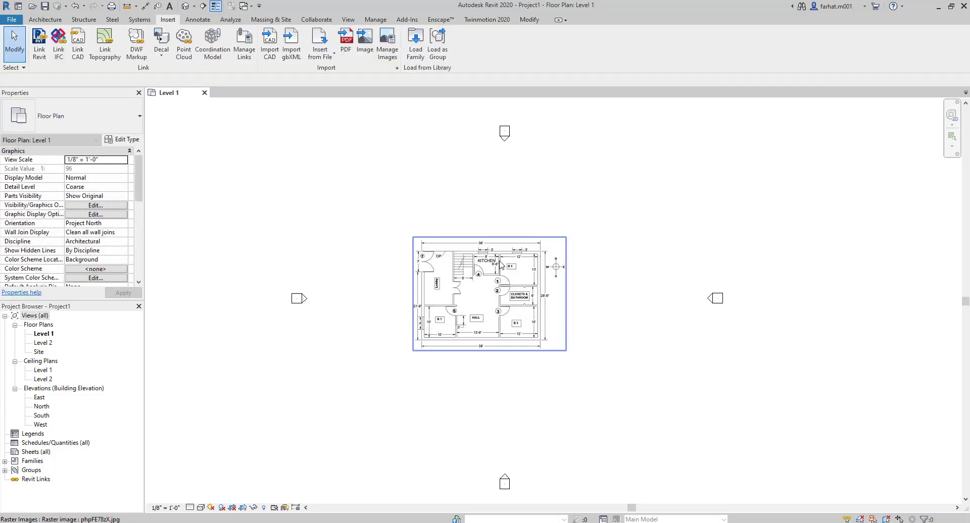
Measure the imported plan's overall width between the outer faces of its west and east walls.
{"action": "scroll", "coordinate": [470, 258], "scroll_direction": "up", "scroll_amount": 3}
{"action": "scroll", "coordinate": [439, 241], "scroll_direction": "up", "scroll_amount": 3}
{"action": "middle_click_drag", "start_coordinate": [436, 247], "coordinate": [427, 255]}
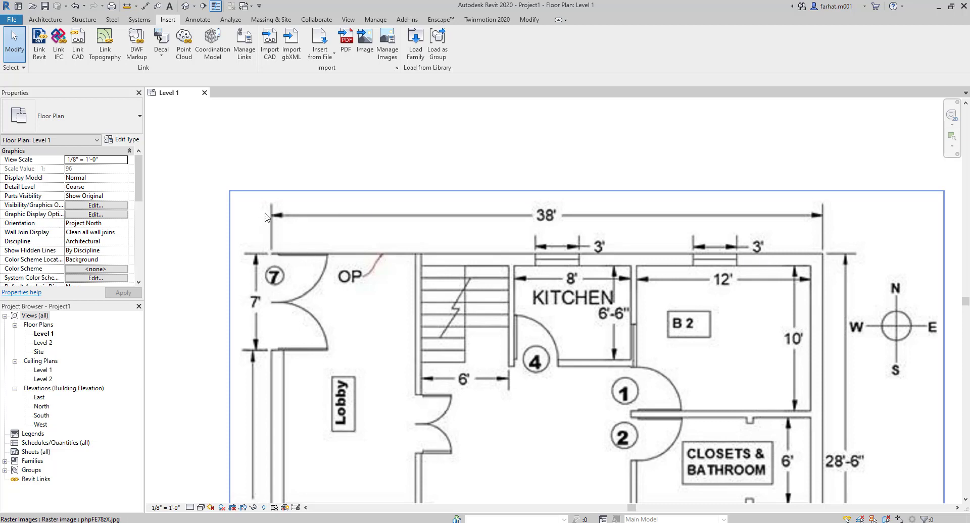
{"action": "left_click", "coordinate": [146, 7]}
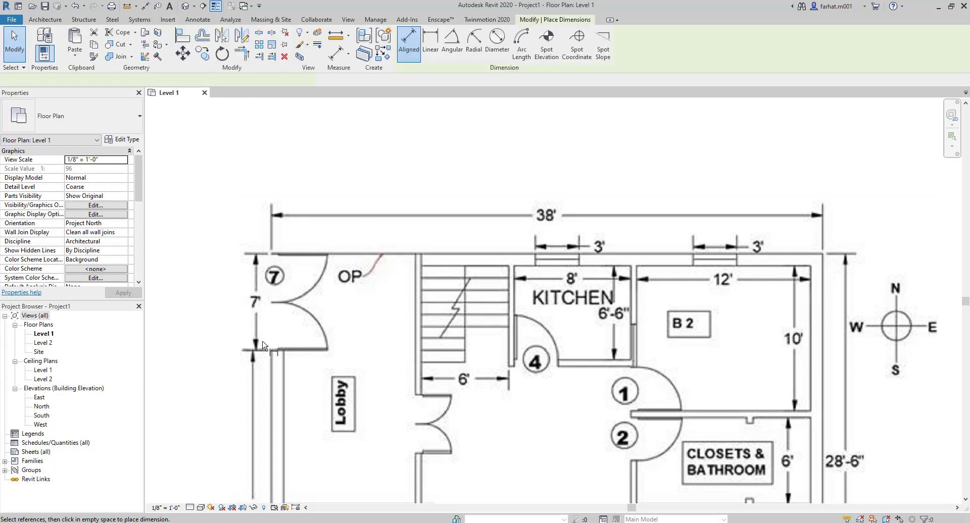
{"action": "left_click", "coordinate": [127, 6]}
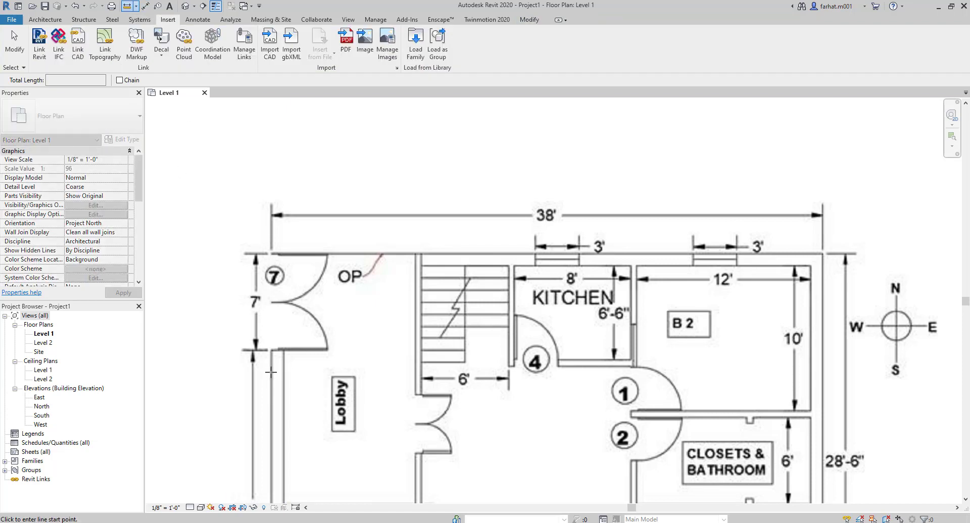
{"action": "left_click", "coordinate": [271, 373]}
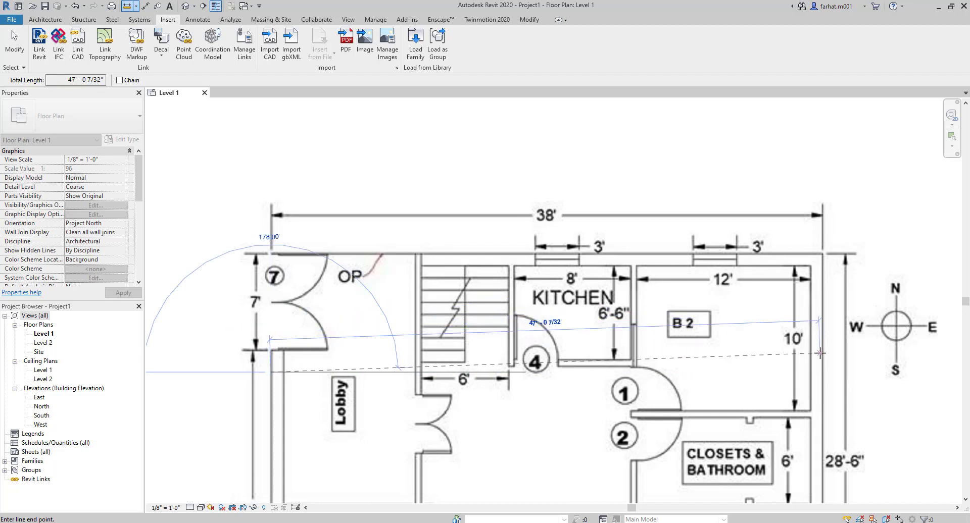
{"action": "key", "text": "Escape"}
{"action": "key", "text": "Escape"}
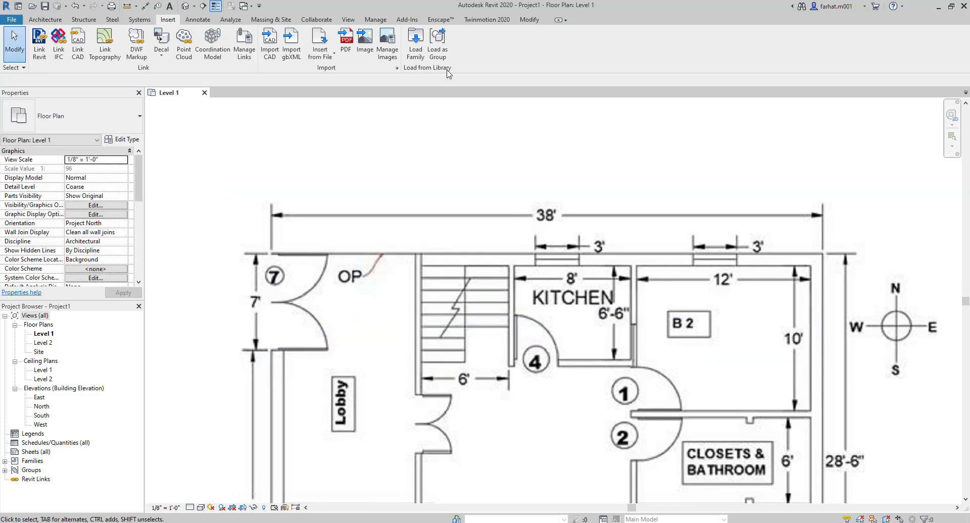
Scale the plan image graphically from the west wall's outer face, setting the distance to the east wall's outer face to 38 feet.
{"action": "left_click", "coordinate": [529, 20]}
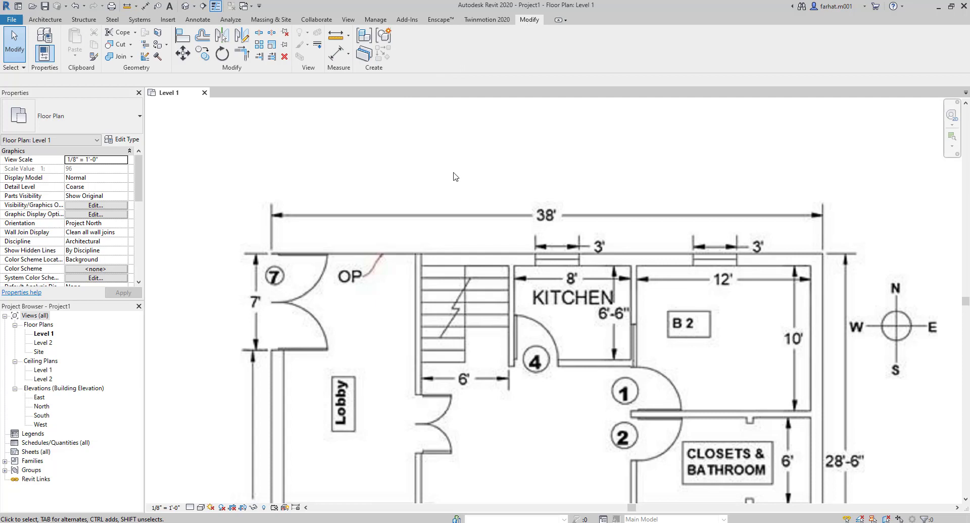
{"action": "left_click", "coordinate": [272, 46]}
{"action": "middle_click_drag", "start_coordinate": [320, 161], "coordinate": [276, 71]}
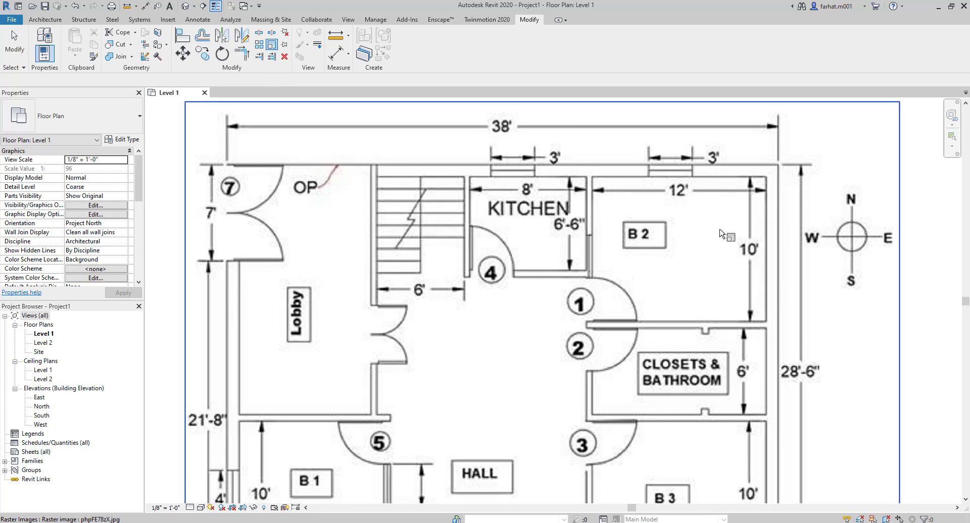
{"action": "left_click", "coordinate": [876, 223]}
{"action": "key", "text": "Return"}
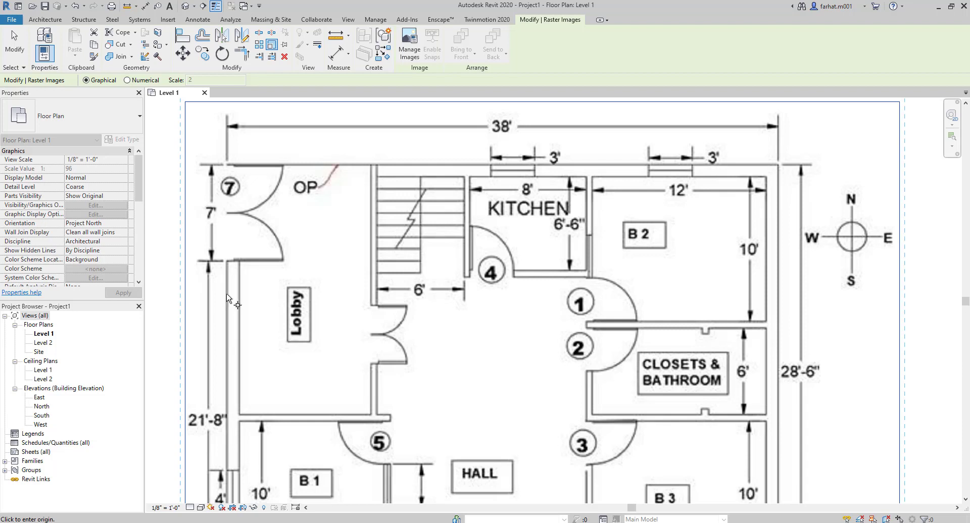
{"action": "left_click", "coordinate": [226, 261]}
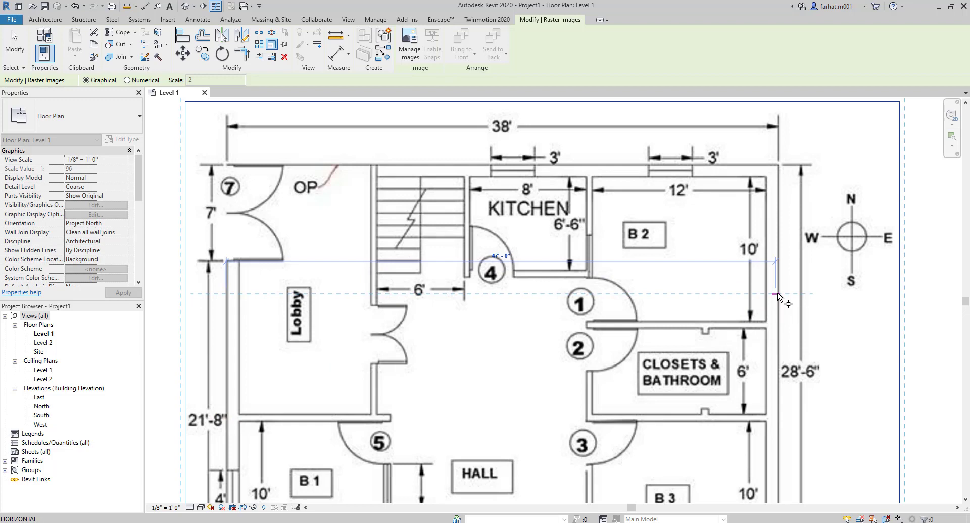
{"action": "scroll", "coordinate": [777, 294], "scroll_direction": "up", "scroll_amount": 5}
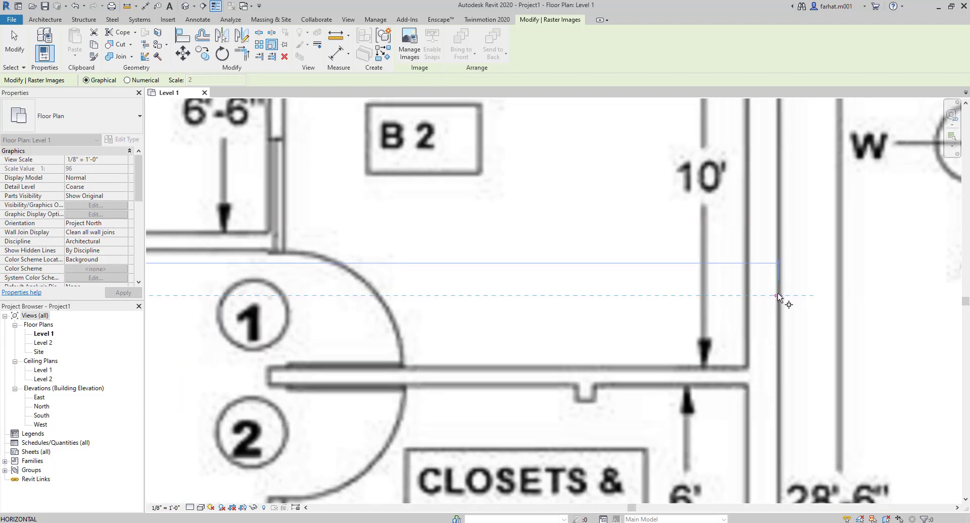
{"action": "left_click", "coordinate": [778, 294]}
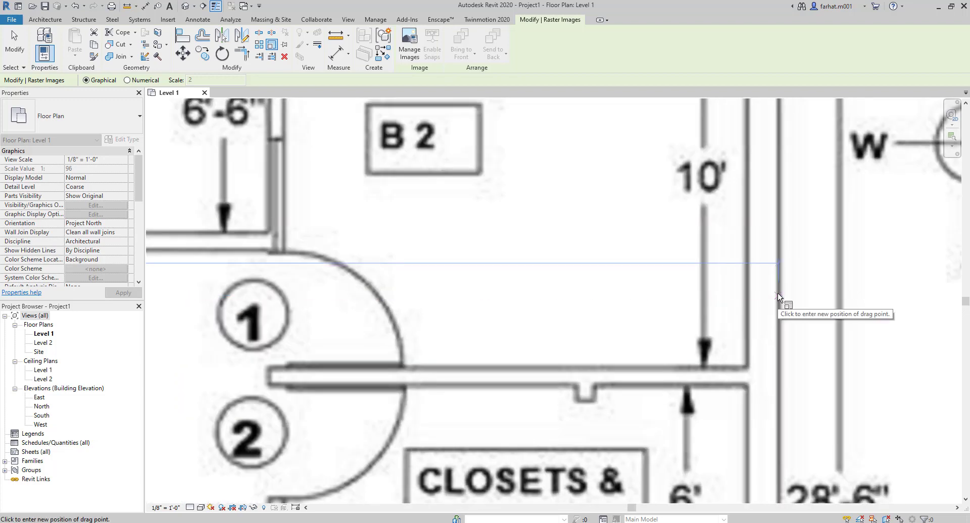
{"action": "scroll", "coordinate": [738, 297], "scroll_direction": "down", "scroll_amount": 4}
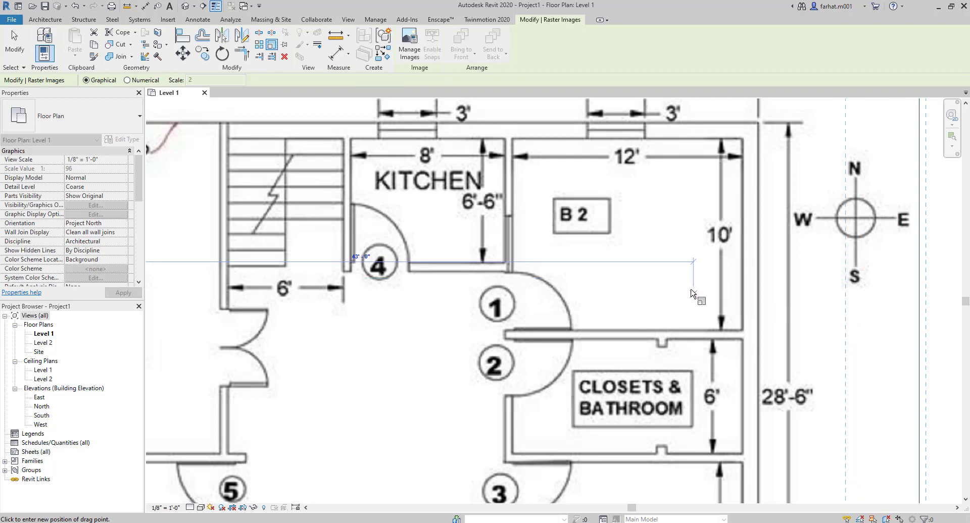
{"action": "scroll", "coordinate": [683, 292], "scroll_direction": "down", "scroll_amount": 1}
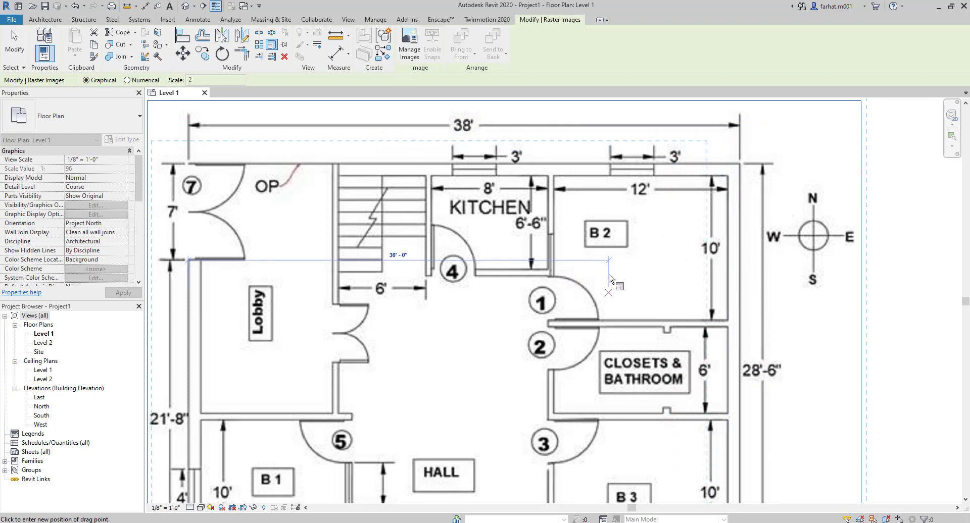
{"action": "type", "text": "38"}
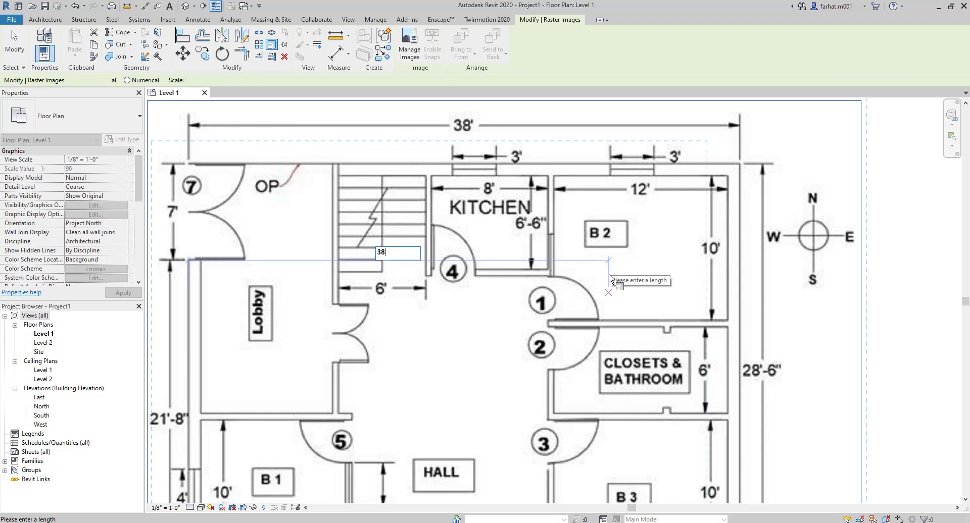
{"action": "key", "text": "Return"}
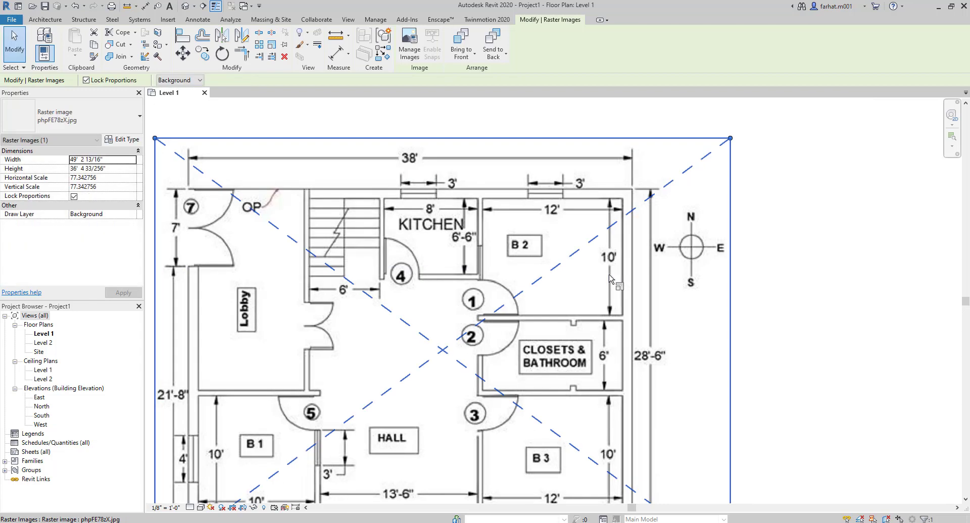
{"action": "left_click", "coordinate": [775, 241]}
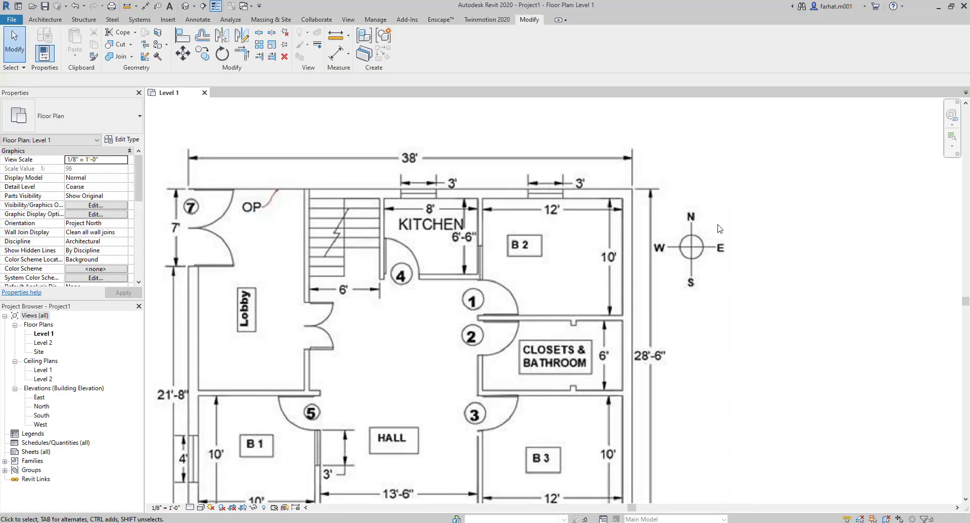
Check the scaled plan's overall width by measuring horizontally from the outer west wall line to the outer east wall line.
{"action": "scroll", "coordinate": [688, 220], "scroll_direction": "down", "scroll_amount": 2}
{"action": "middle_click_drag", "start_coordinate": [601, 230], "coordinate": [676, 239]}
{"action": "scroll", "coordinate": [677, 238], "scroll_direction": "down", "scroll_amount": 3}
{"action": "scroll", "coordinate": [641, 243], "scroll_direction": "up", "scroll_amount": 5}
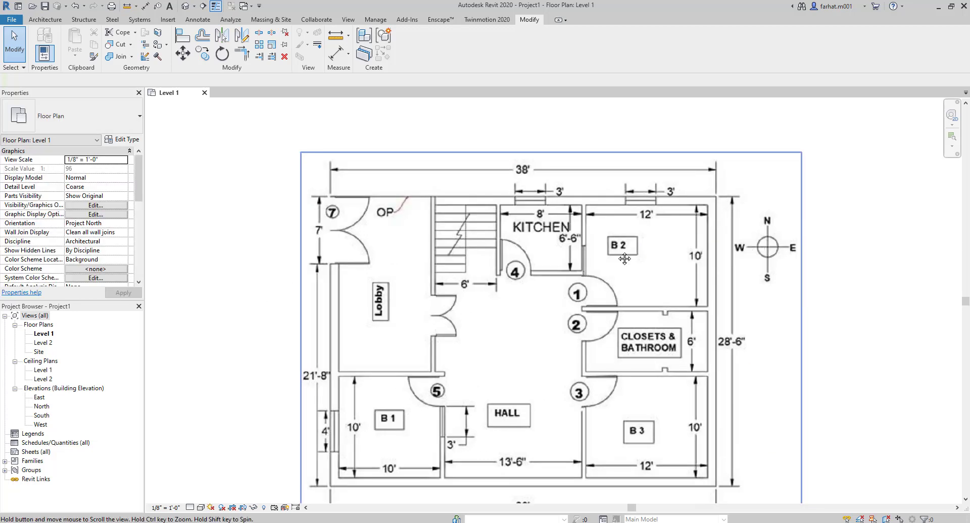
{"action": "scroll", "coordinate": [412, 210], "scroll_direction": "up", "scroll_amount": 2}
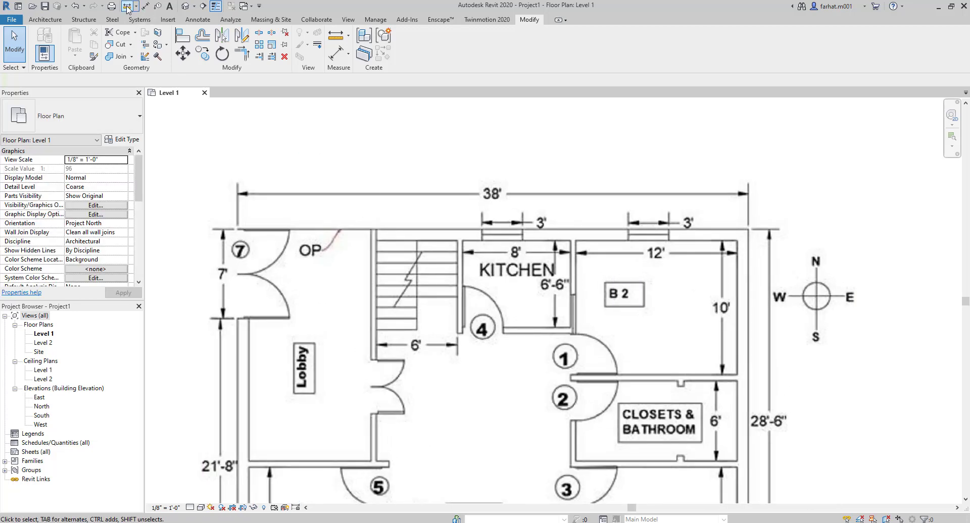
{"action": "left_click", "coordinate": [127, 7]}
{"action": "scroll", "coordinate": [226, 329], "scroll_direction": "up", "scroll_amount": 2}
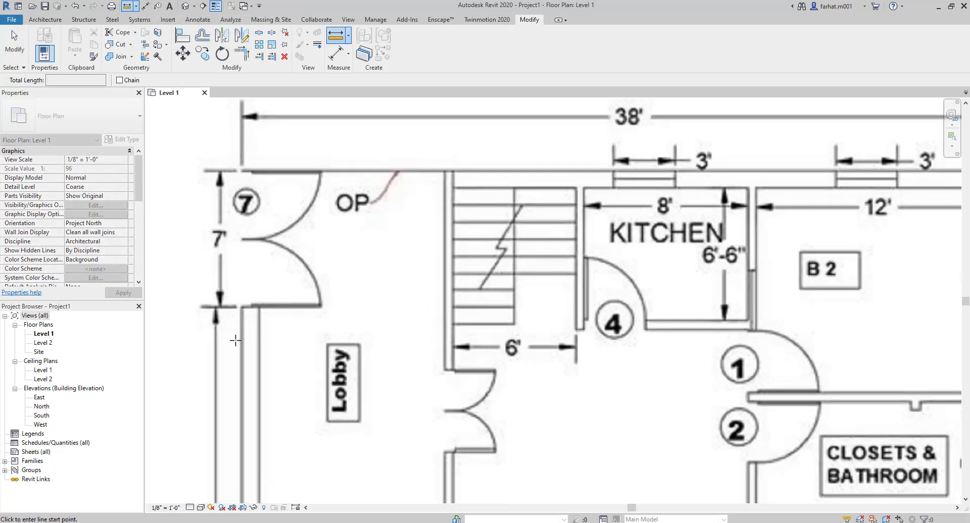
{"action": "left_click", "coordinate": [241, 346]}
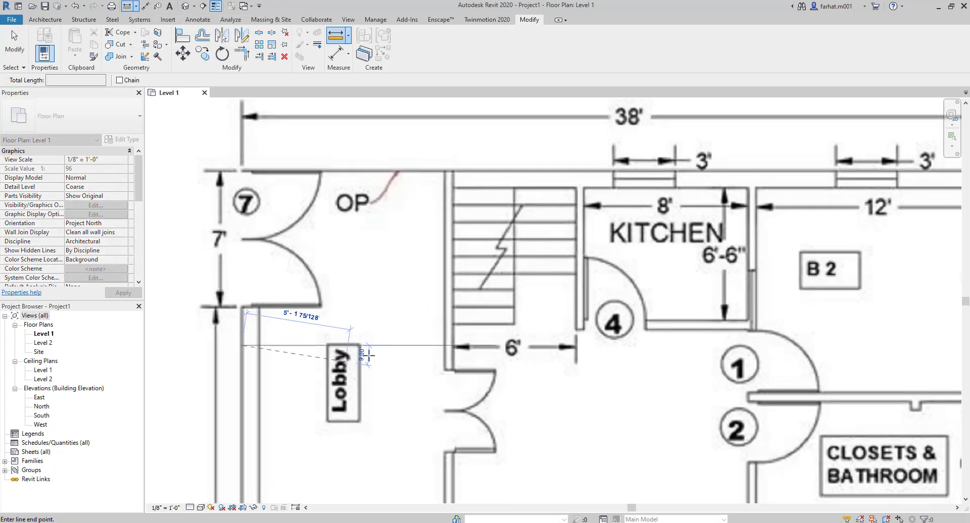
{"action": "scroll", "coordinate": [368, 348], "scroll_direction": "down", "scroll_amount": 3}
{"action": "middle_click_drag", "start_coordinate": [514, 347], "coordinate": [471, 350]}
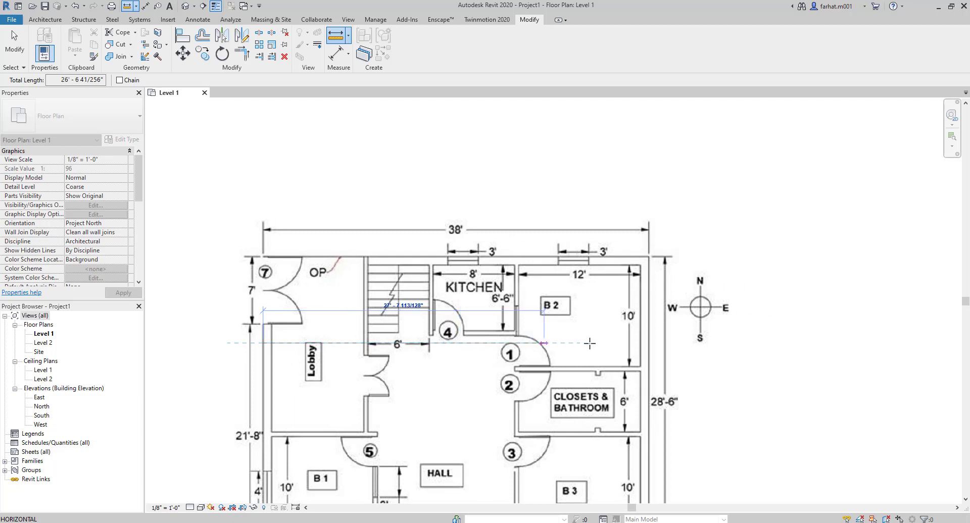
{"action": "scroll", "coordinate": [611, 337], "scroll_direction": "up", "scroll_amount": 4}
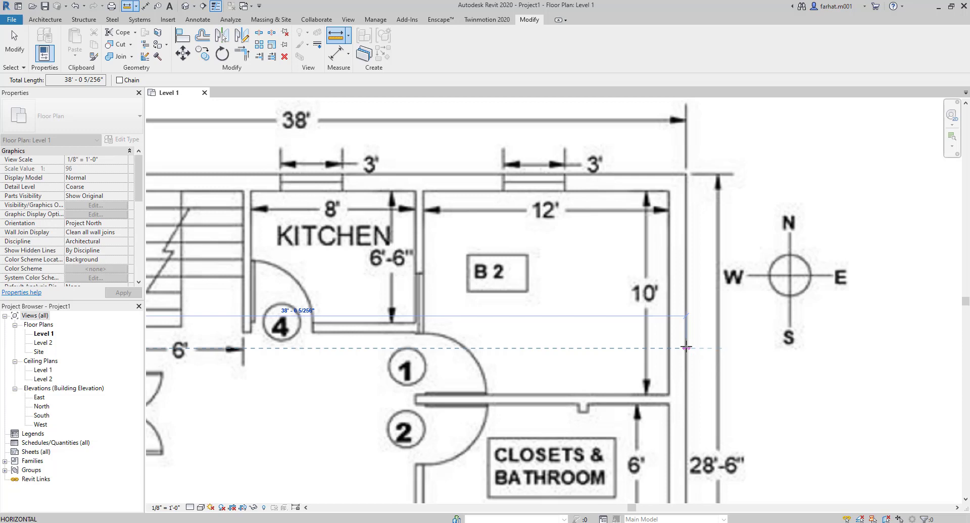
{"action": "key", "text": "Escape"}
{"action": "key", "text": "Escape"}
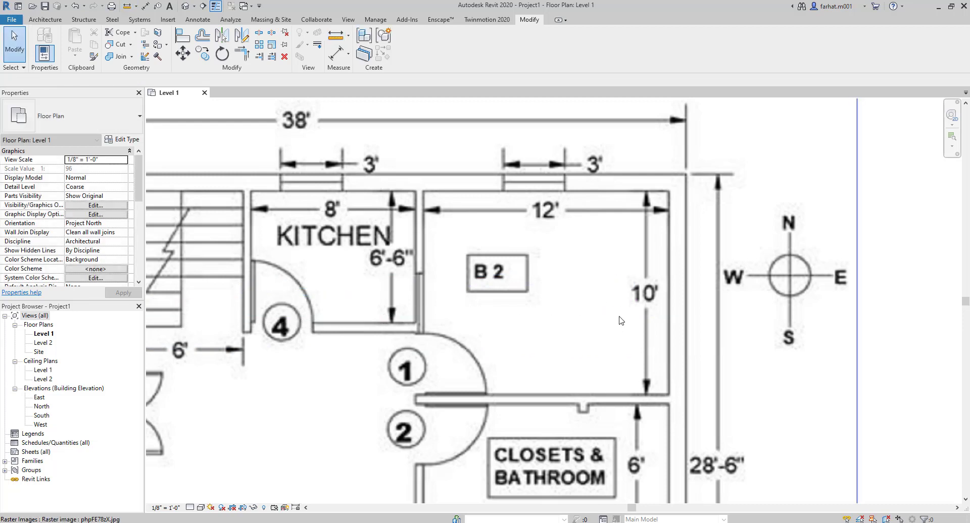
{"action": "scroll", "coordinate": [569, 334], "scroll_direction": "down", "scroll_amount": 3}
{"action": "scroll", "coordinate": [568, 333], "scroll_direction": "down", "scroll_amount": 3}
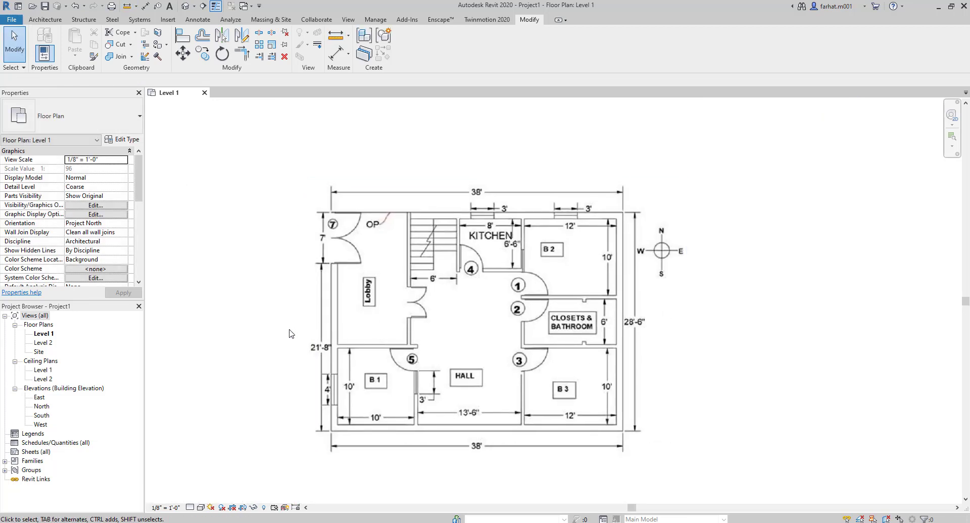
{"action": "scroll", "coordinate": [289, 330], "scroll_direction": "down", "scroll_amount": 3}
{"action": "middle_click_drag", "start_coordinate": [296, 340], "coordinate": [367, 351]}
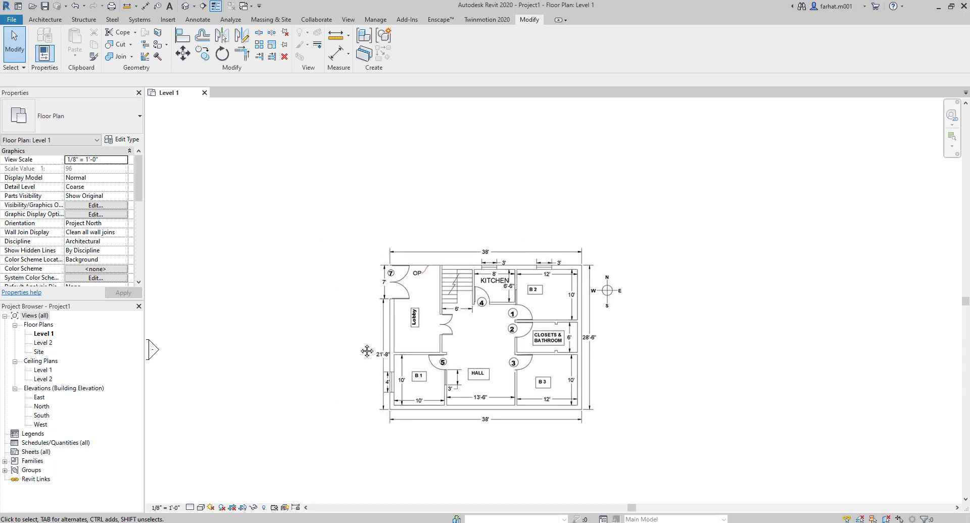